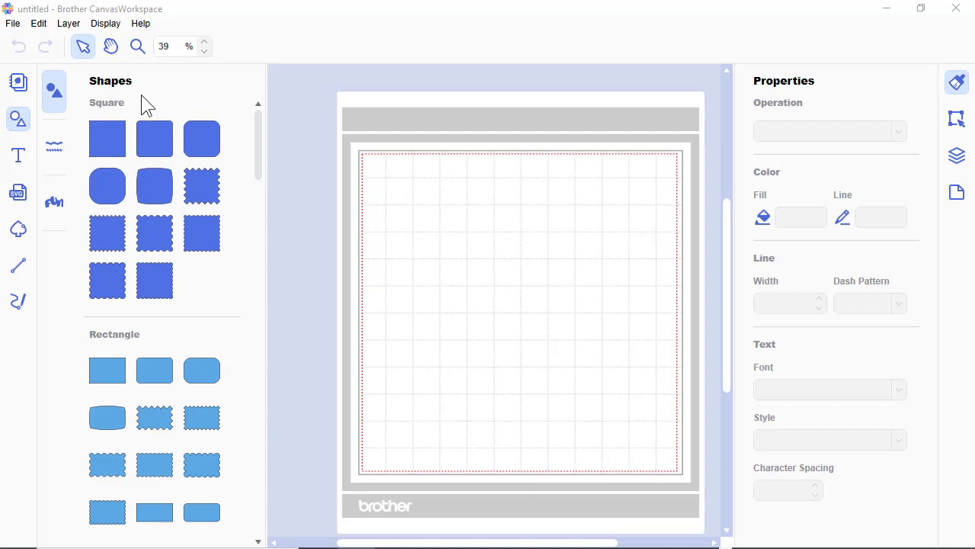
left_click(21, 204)
left_click(38, 24)
left_click(14, 26)
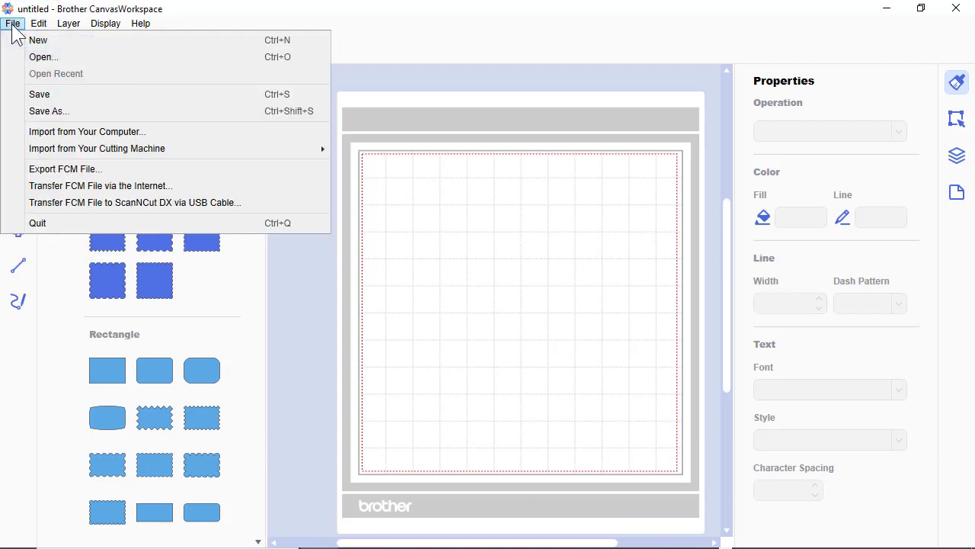
left_click(69, 134)
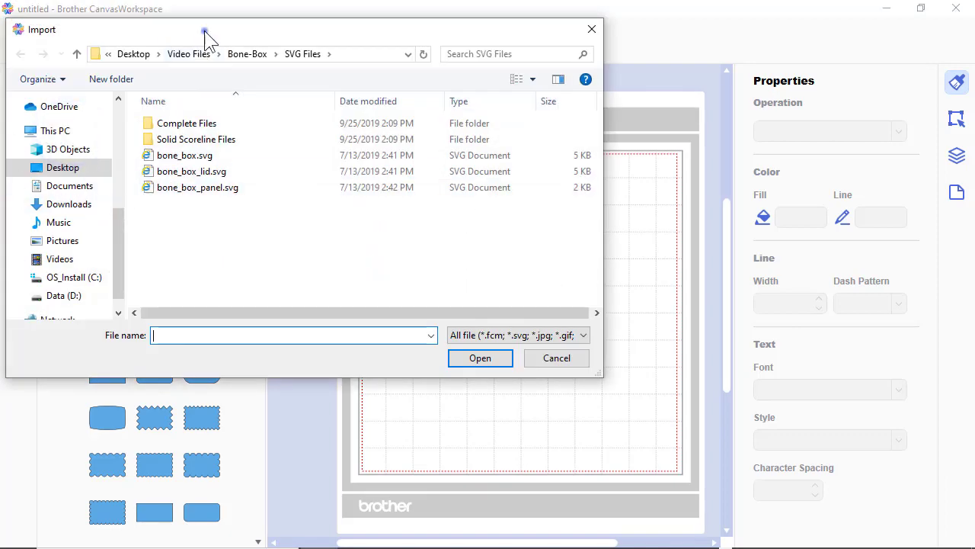
left_click_drag(206, 31, 346, 80)
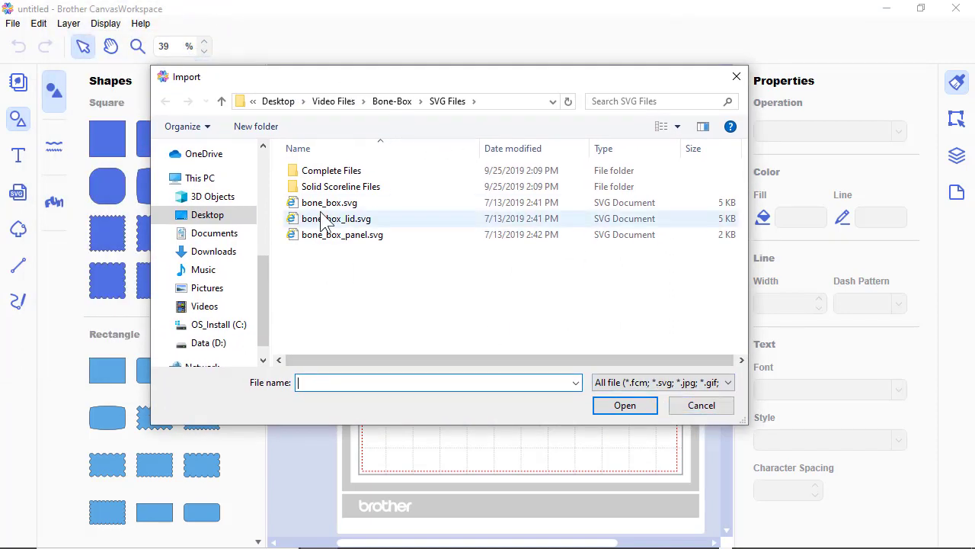
left_click(694, 407)
Step: Switch to the File Explorer window that shows the Video Files folder
mouse_move(215, 543)
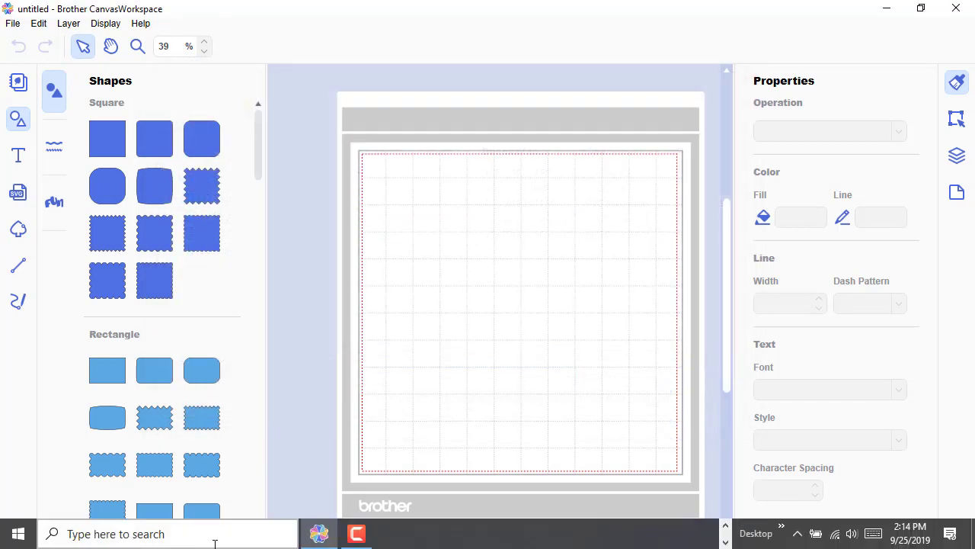
key("alt+Tab")
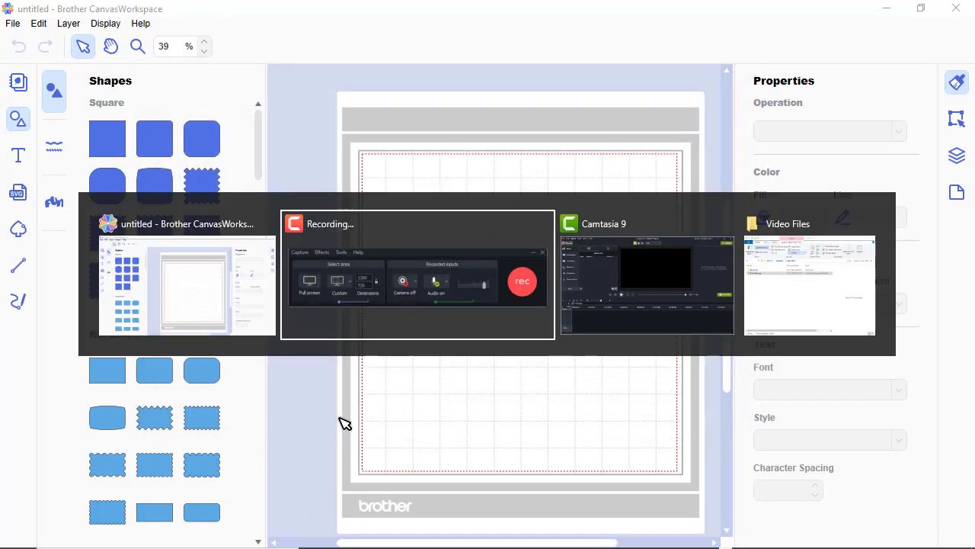
key("alt+Tab")
key("alt+Tab")
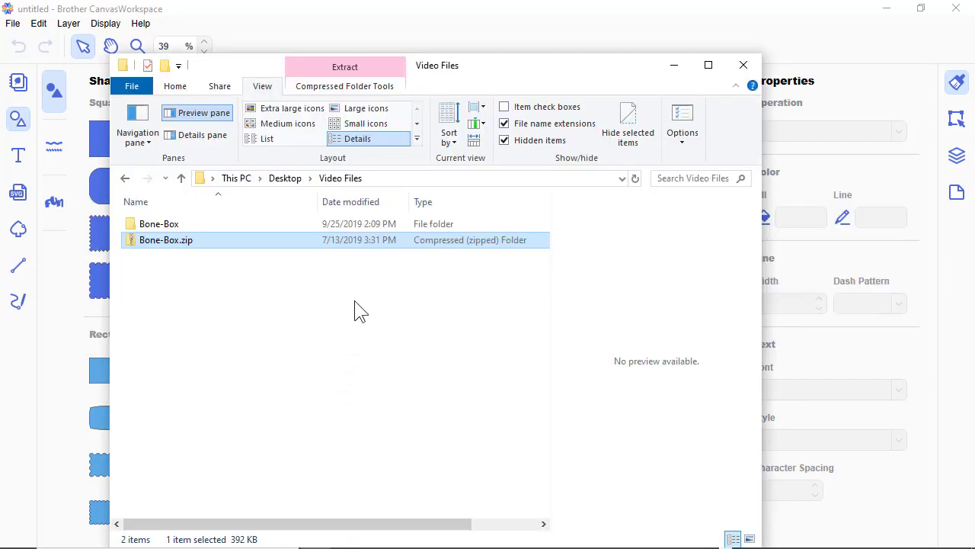
right_click(160, 240)
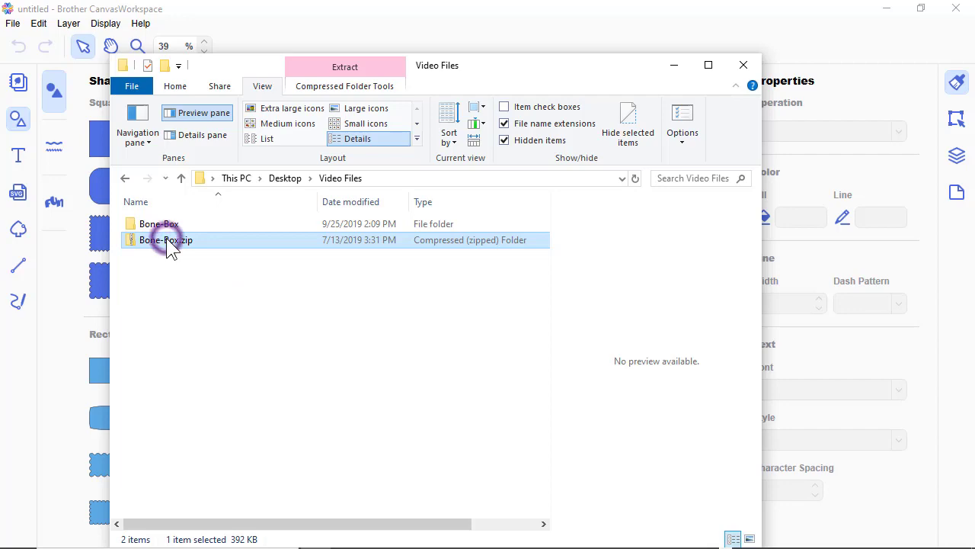
left_click(53, 219)
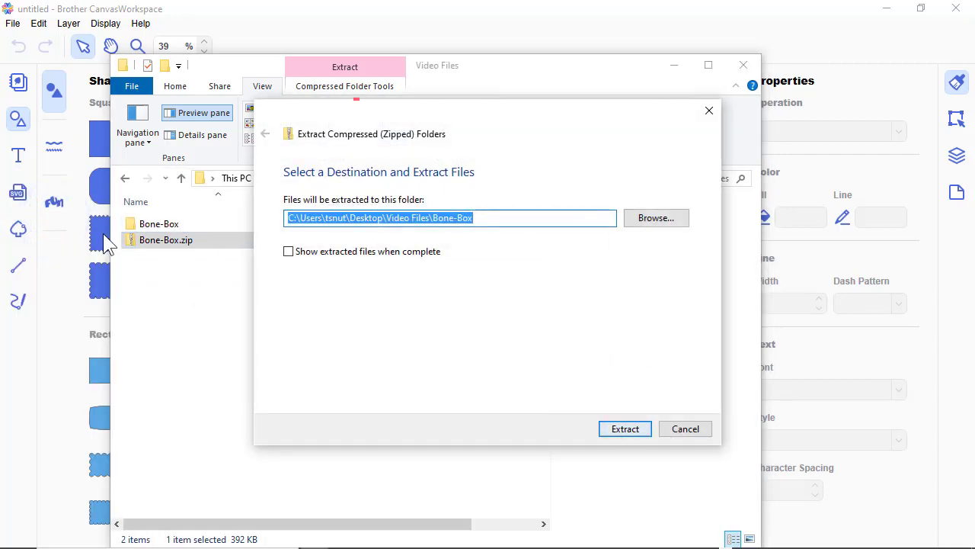
left_click(710, 429)
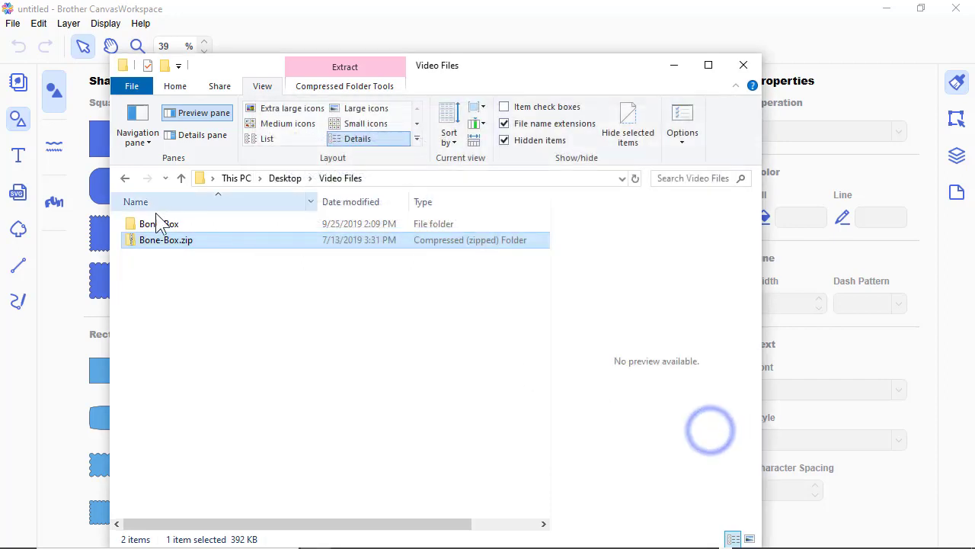
Step: Delete the existing Bone-Box folder and extract all of Bone-Box.zip into a new Bone-Box folder inside Video Files
left_click(159, 223)
key("Delete")
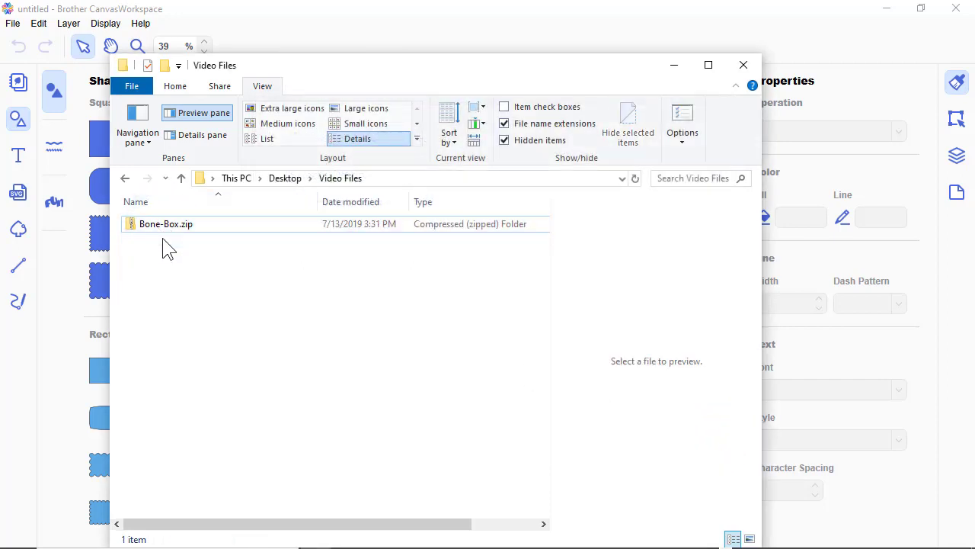
right_click(163, 224)
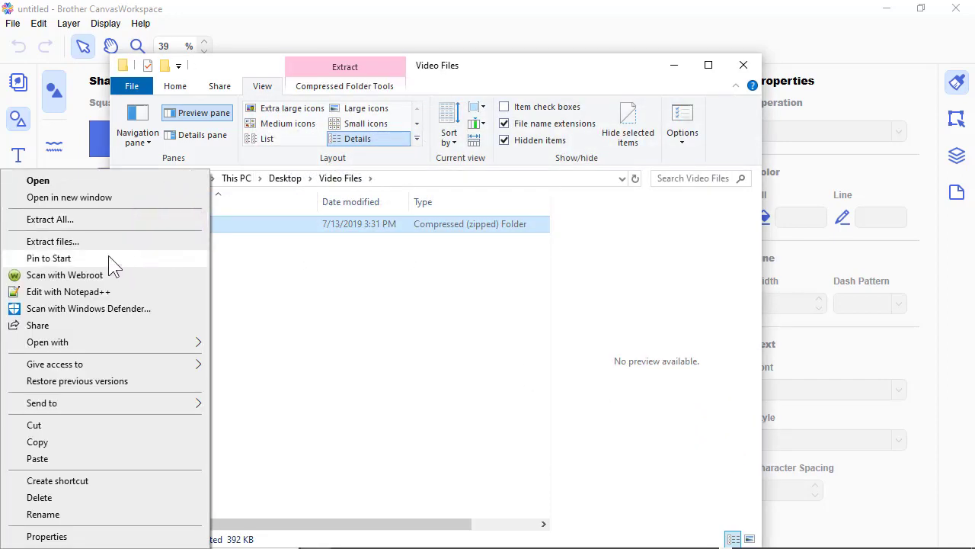
left_click(69, 220)
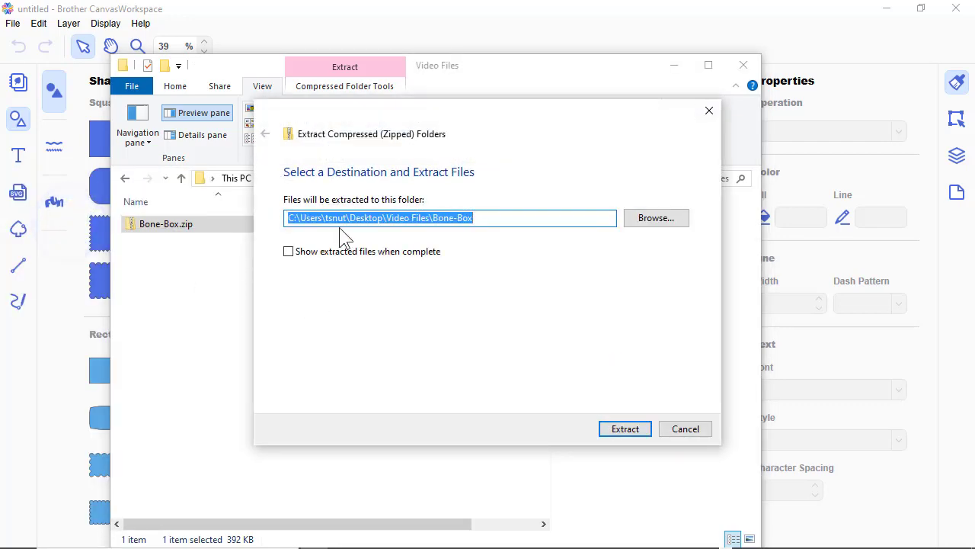
left_click(626, 429)
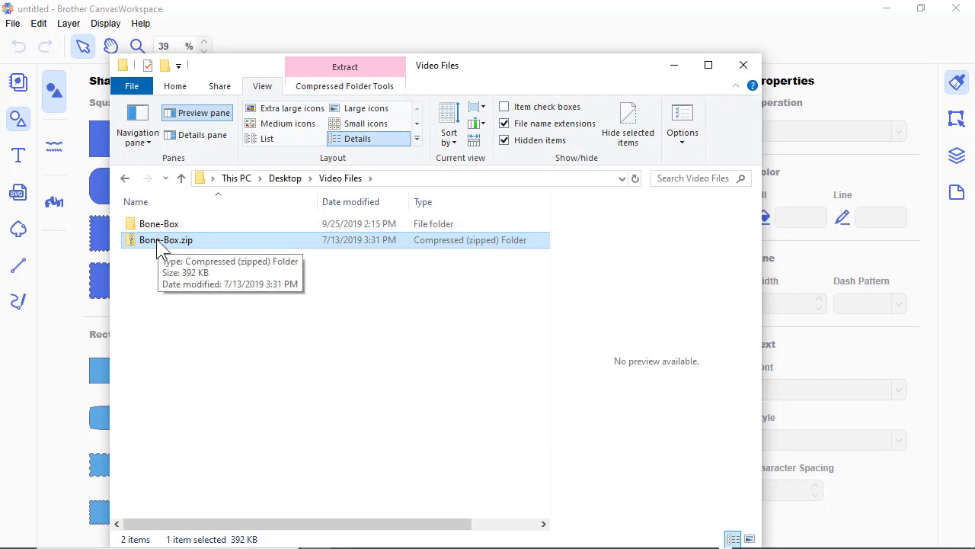
Step: Delete the Bone-Box.zip archive from the Video Files folder
left_click(144, 278)
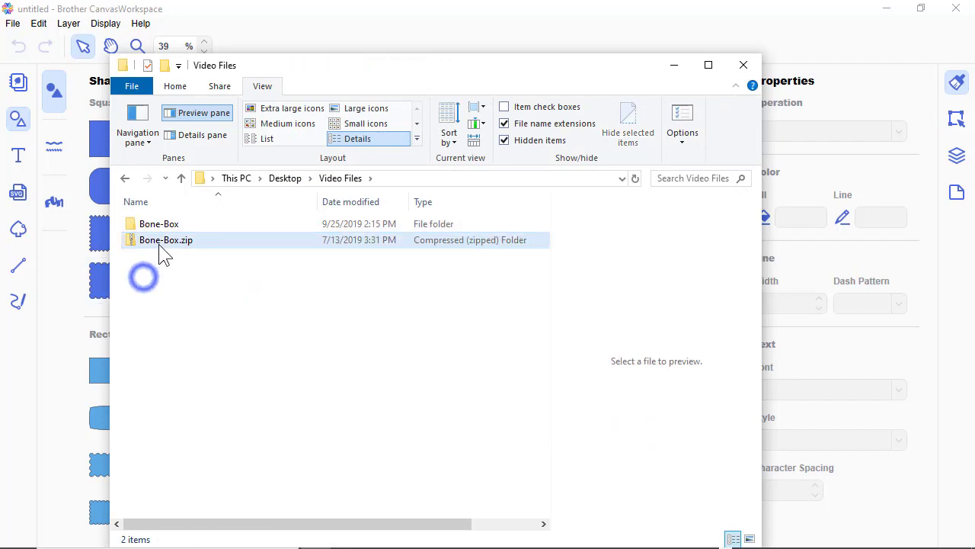
left_click(165, 241)
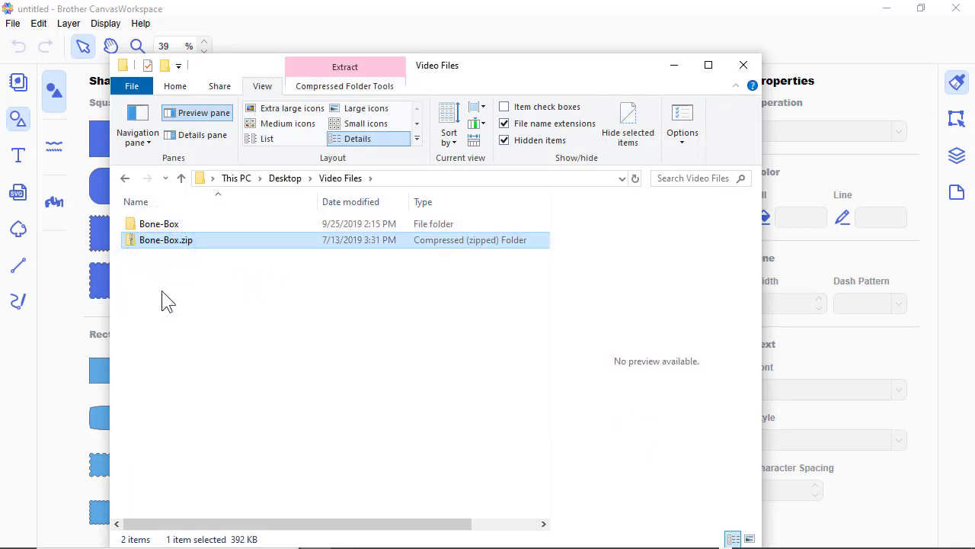
key("Delete")
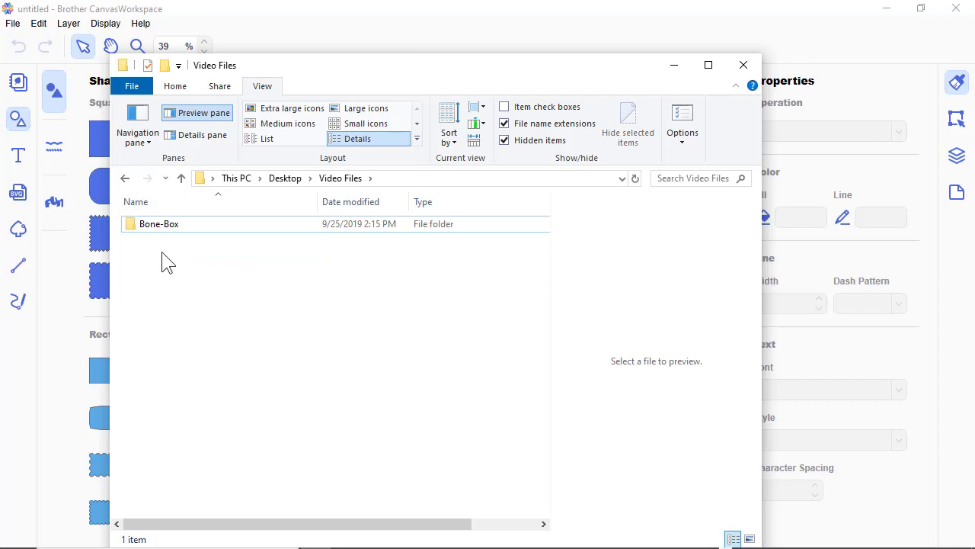
Step: Open the extracted Bone-Box folder and show its contents in the Details layout
mouse_move(157, 240)
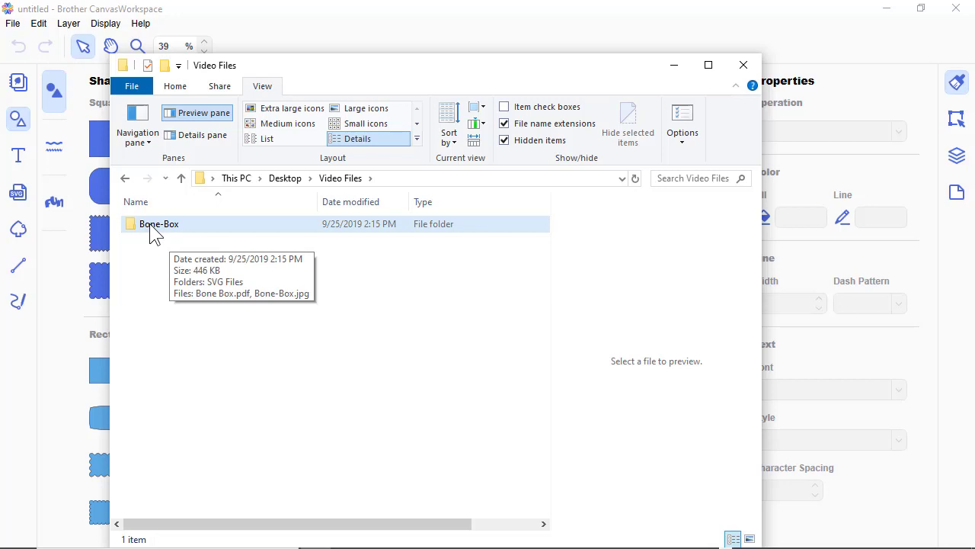
double_click(149, 224)
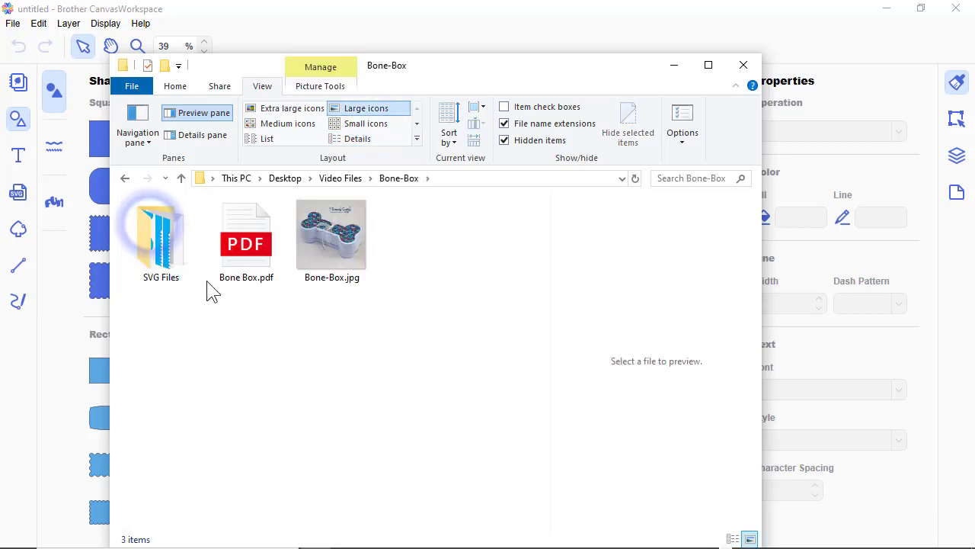
left_click(359, 141)
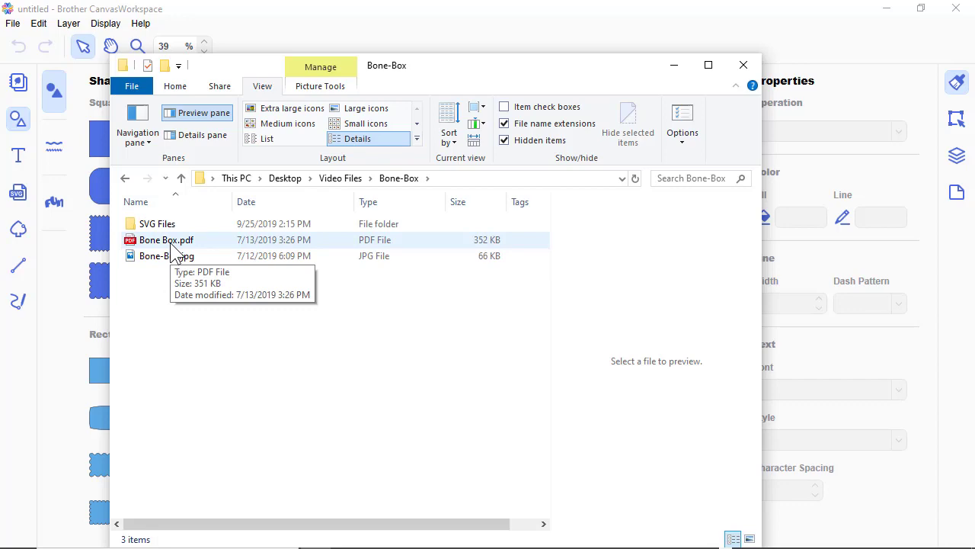
Step: Open Bone Box.pdf, examine the SVG file list with widths, the finished box size and the piece diagrams, and close it
double_click(170, 244)
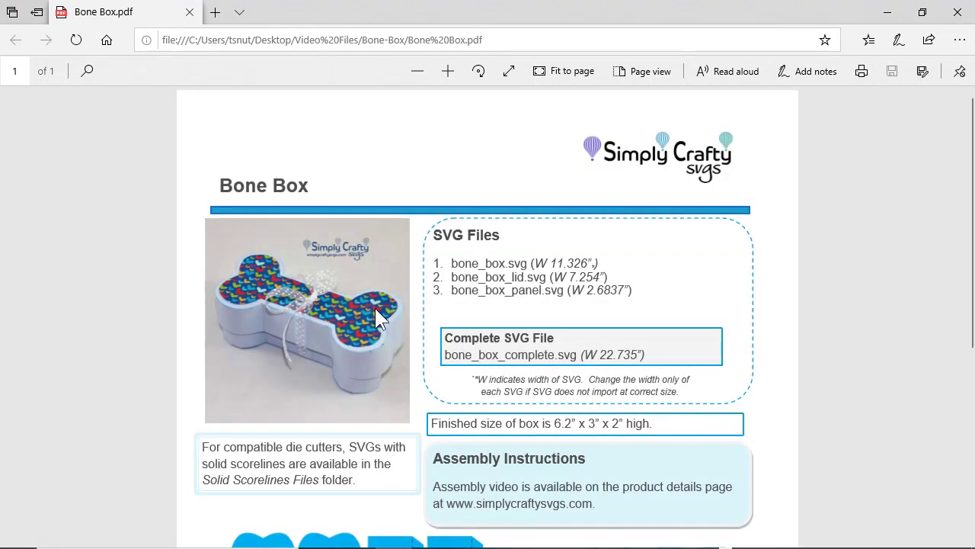
scroll(374, 313, "down", 3)
scroll(577, 236, "up", 2)
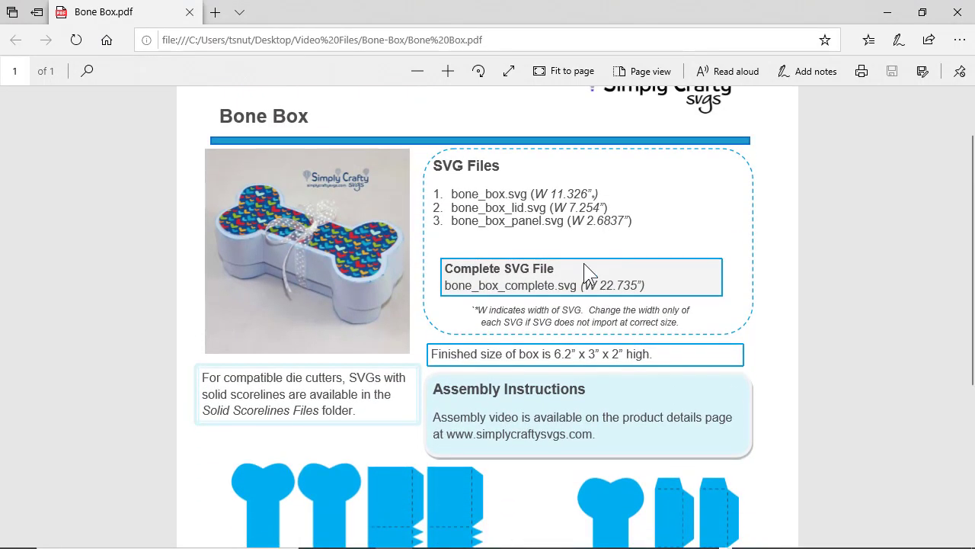
scroll(584, 263, "down", 3)
scroll(538, 284, "down", 1)
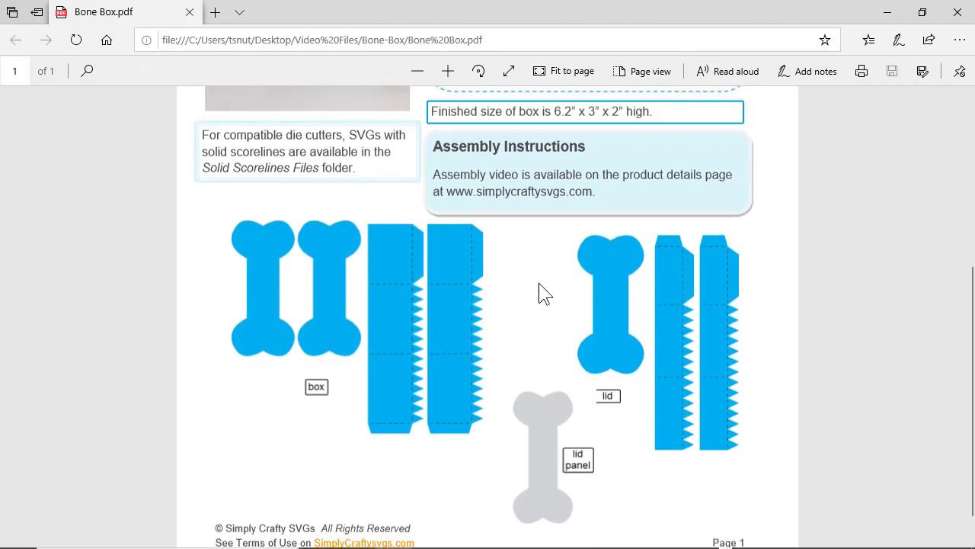
scroll(539, 284, "up", 1)
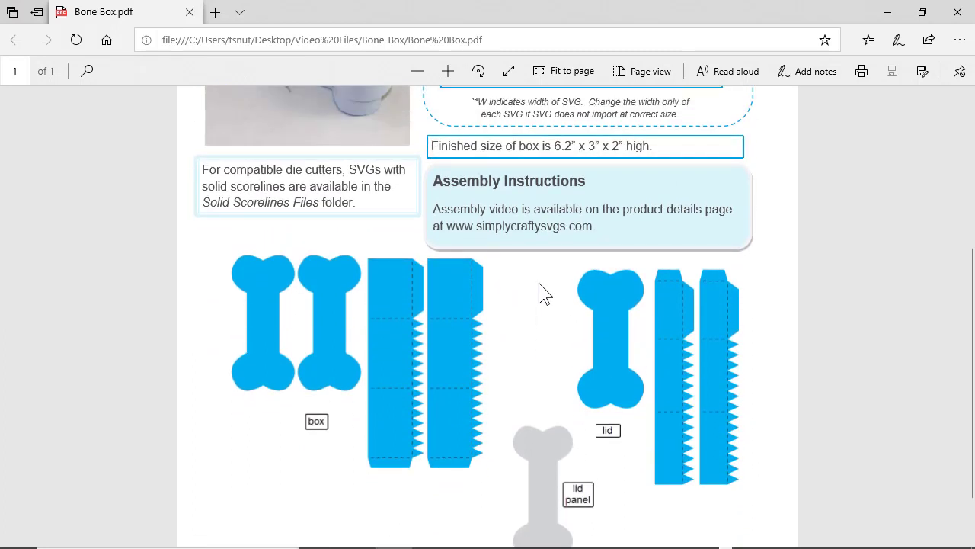
scroll(539, 294, "down", 2)
scroll(477, 183, "up", 2)
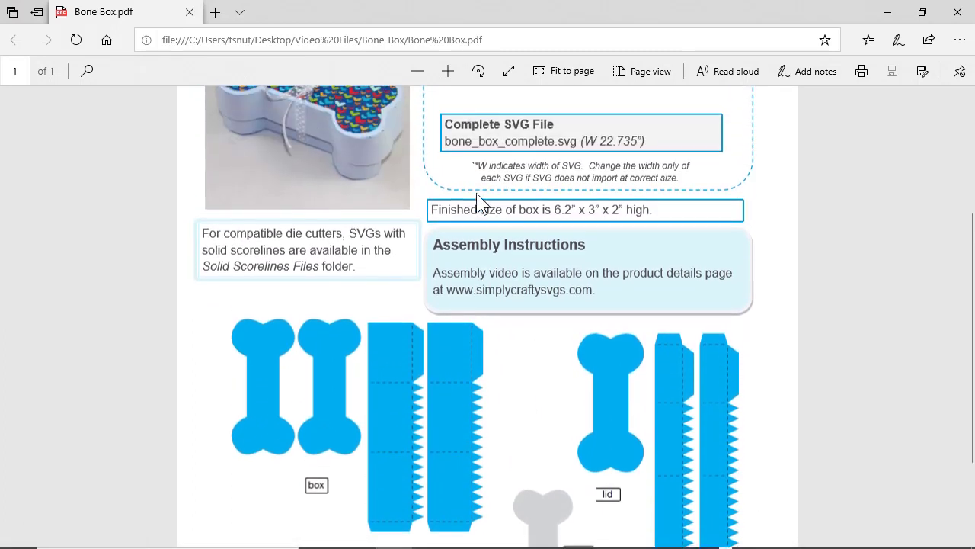
scroll(522, 313, "up", 3)
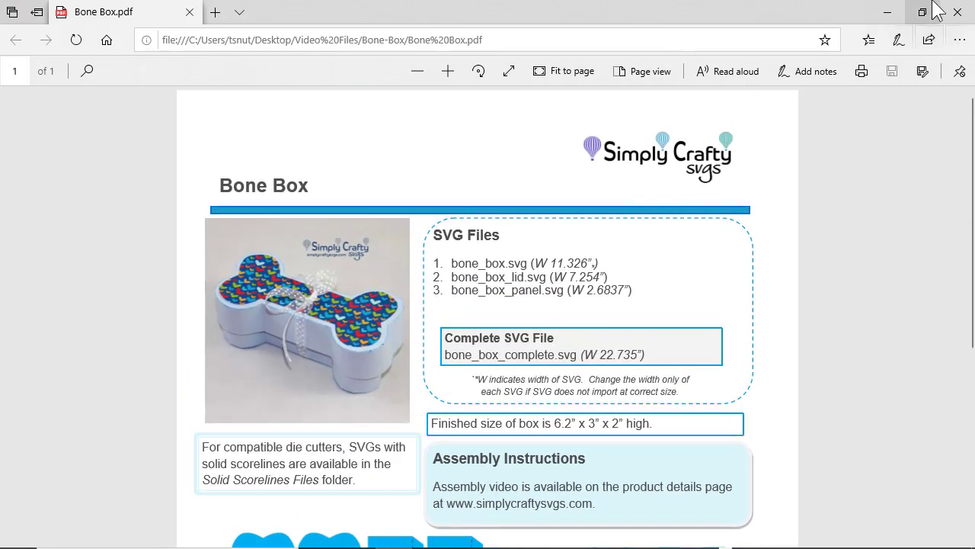
left_click(957, 13)
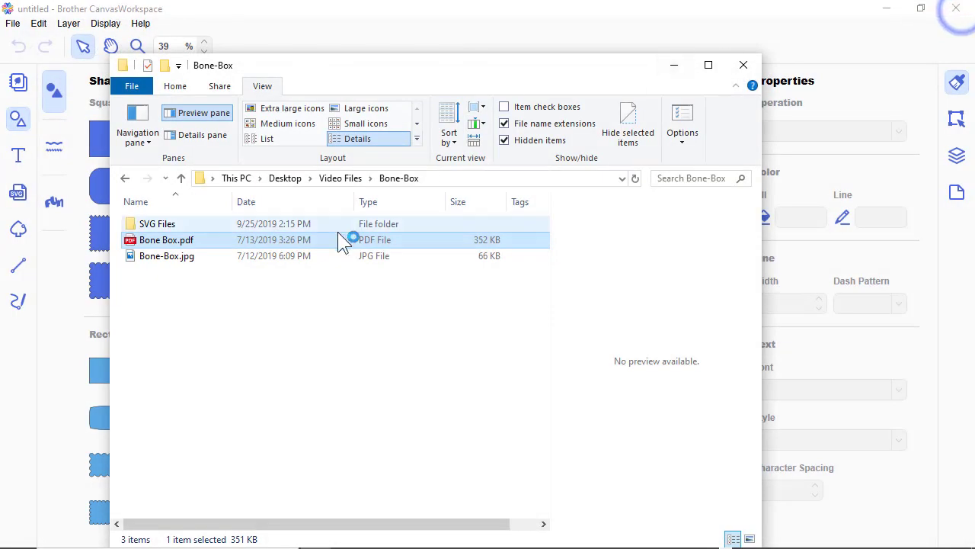
Step: View the finished box photo in Bone-Box.jpg and close it
left_click(178, 255)
double_click(177, 254)
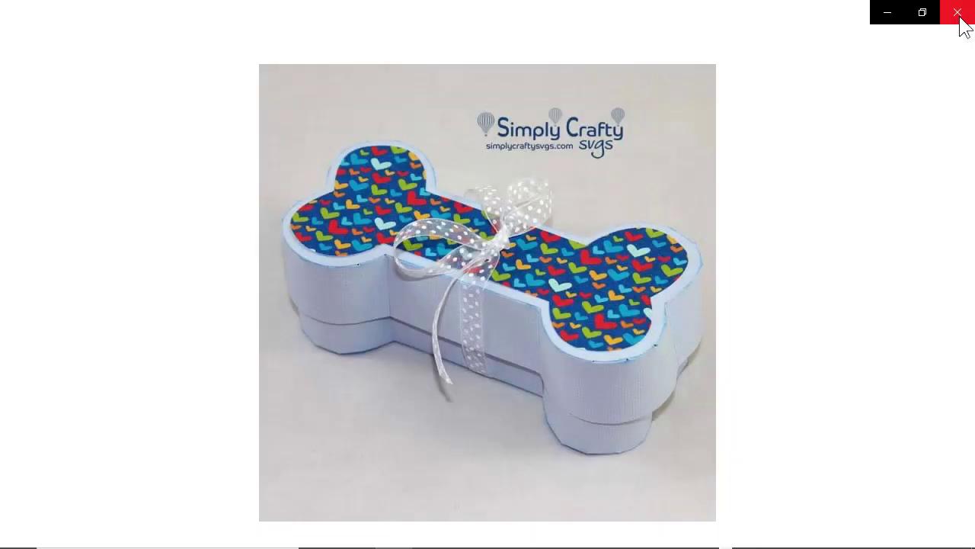
left_click(957, 13)
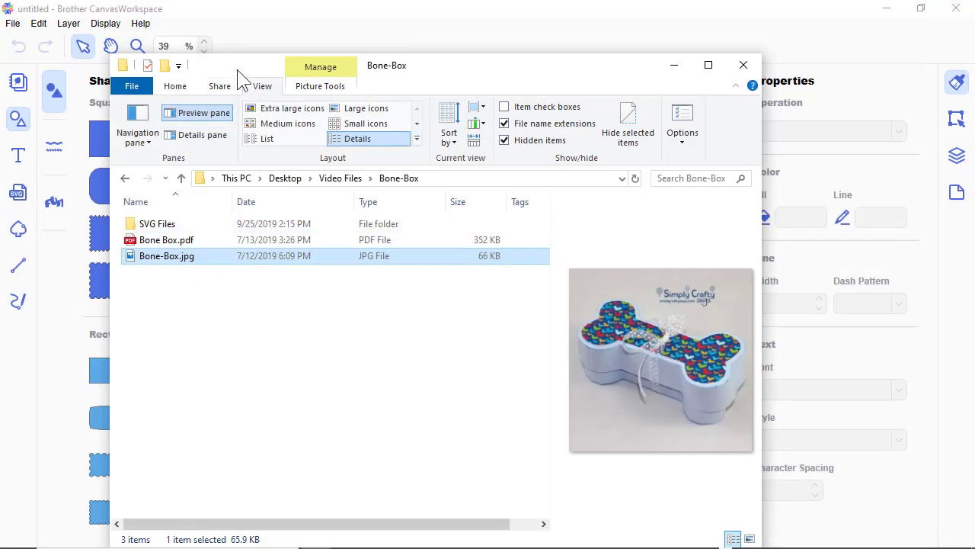
Step: Switch back to Brother CanvasWorkspace and import bone_box.svg from the SVG Files folder onto the mat
left_click_drag(237, 69, 330, 60)
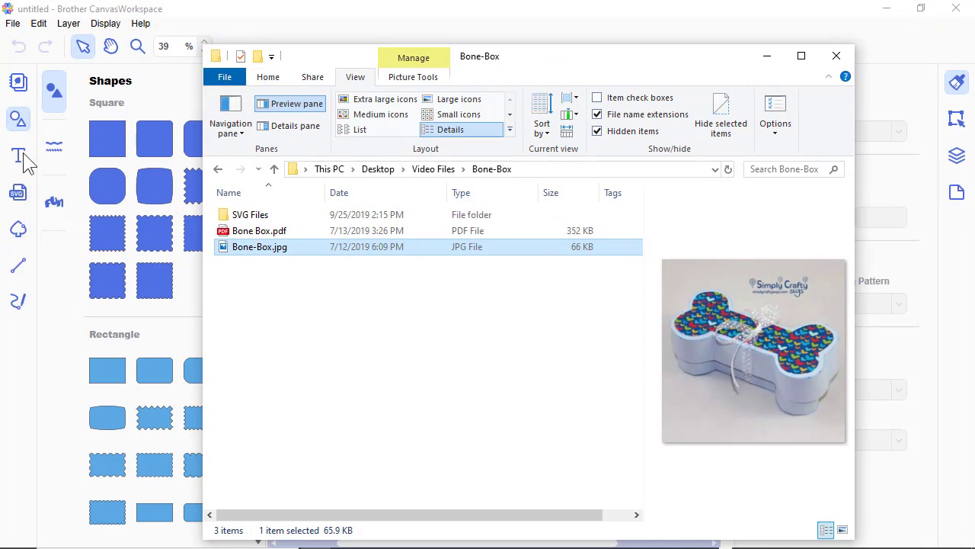
left_click(316, 25)
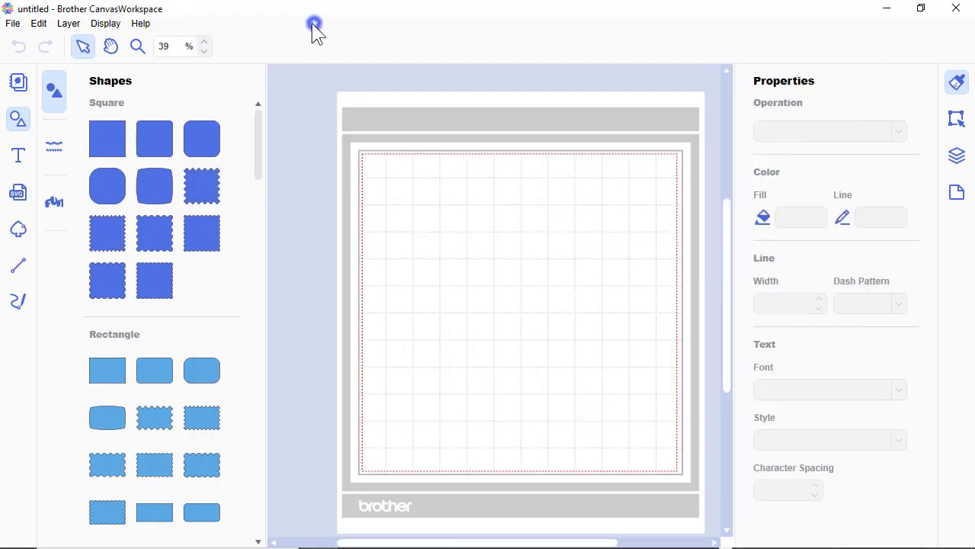
left_click(25, 193)
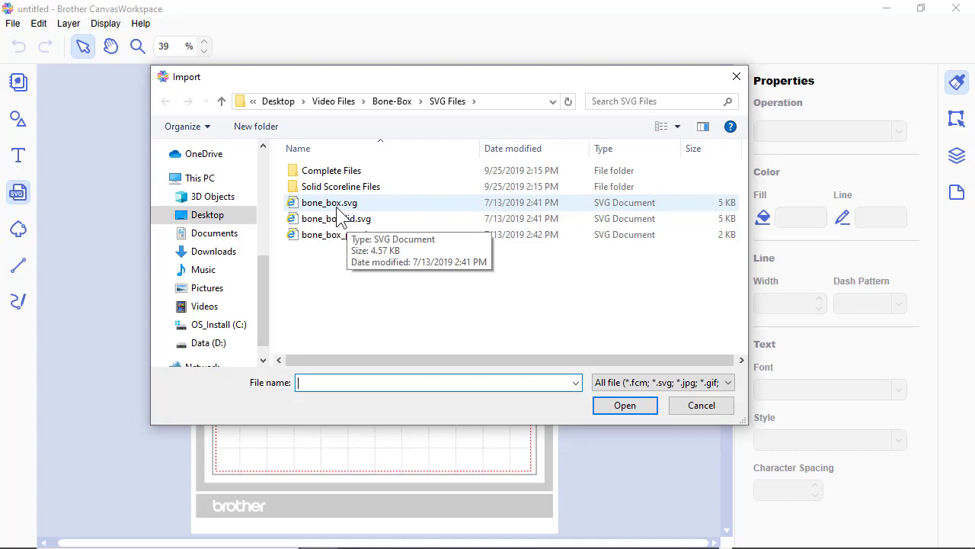
left_click(337, 207)
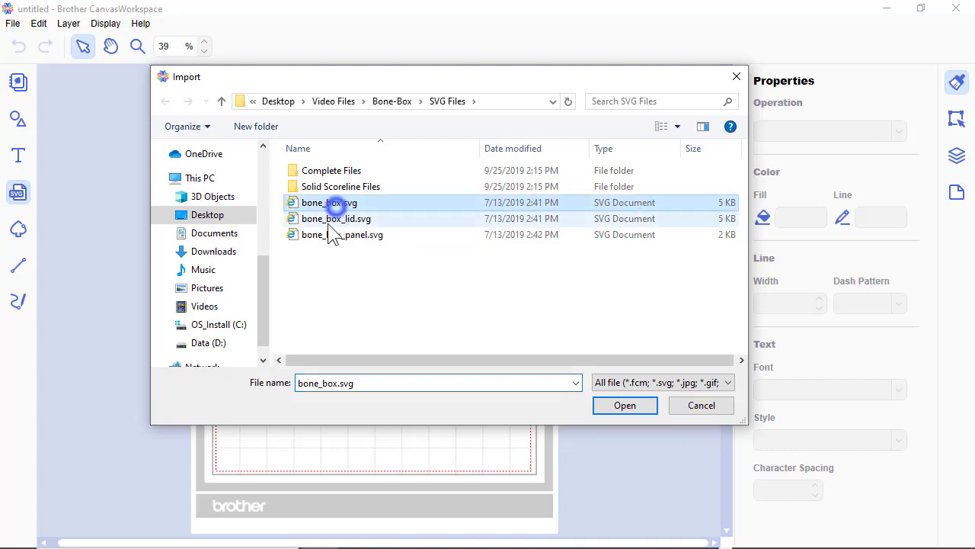
left_click(333, 235)
left_click(336, 204)
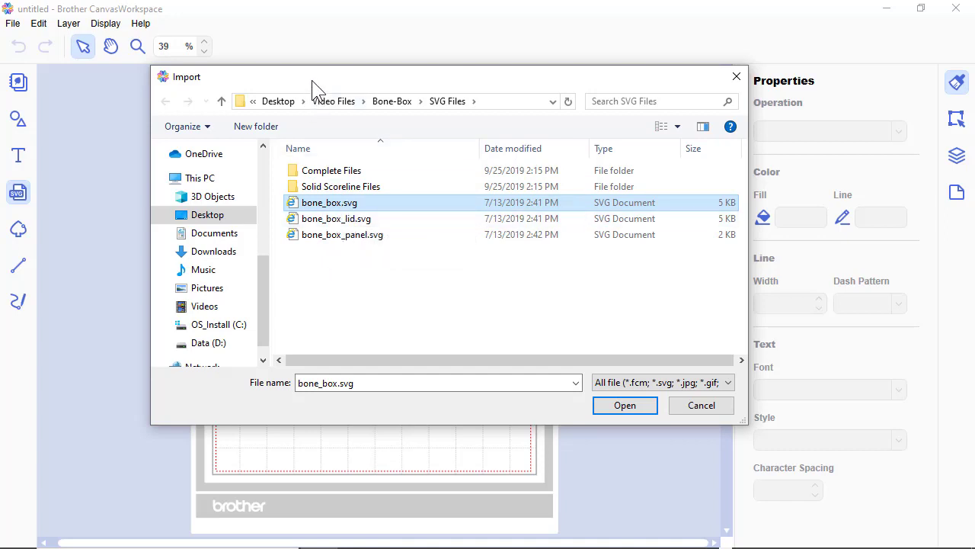
left_click(335, 202)
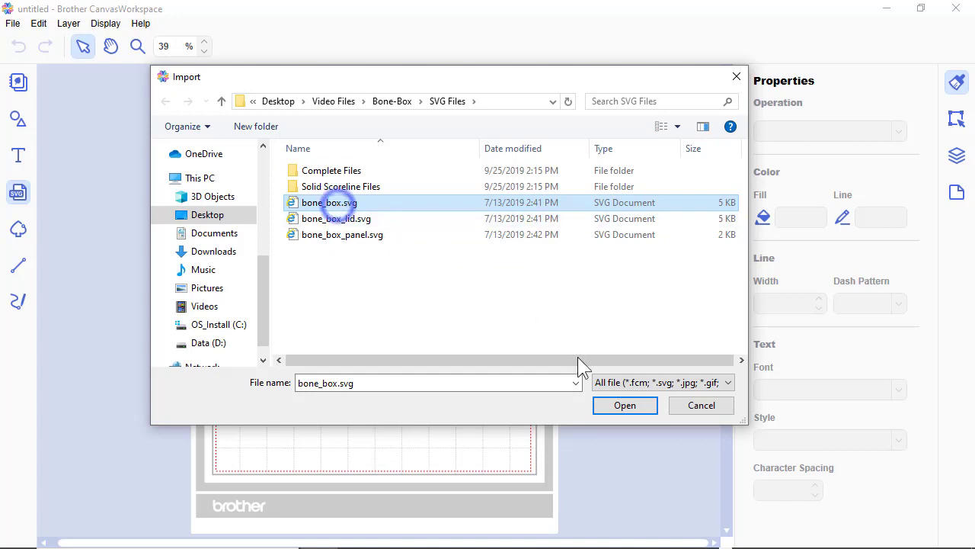
left_click(626, 406)
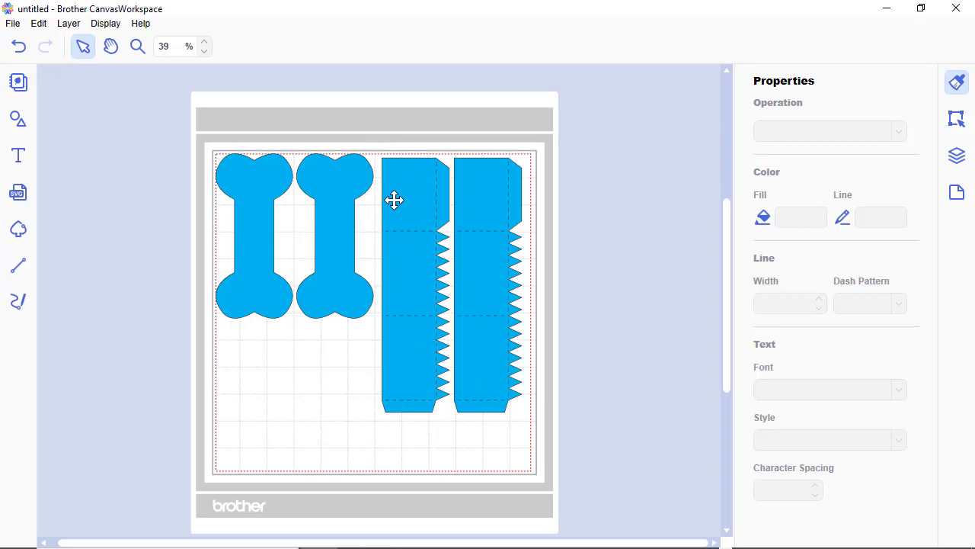
Step: Test-move the two box side panels, undo the move, and group both panels with their dashed score lines
left_click_drag(492, 203, 570, 209)
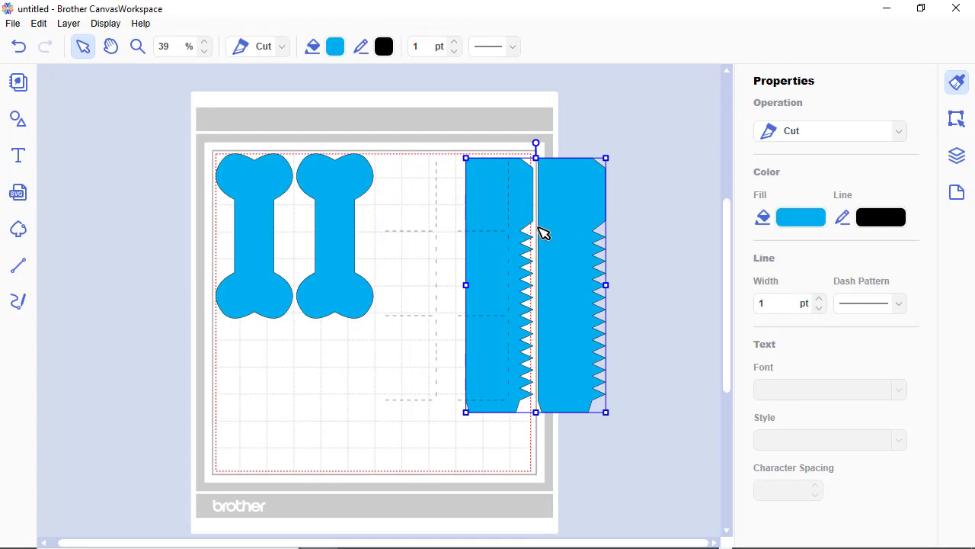
left_click(24, 53)
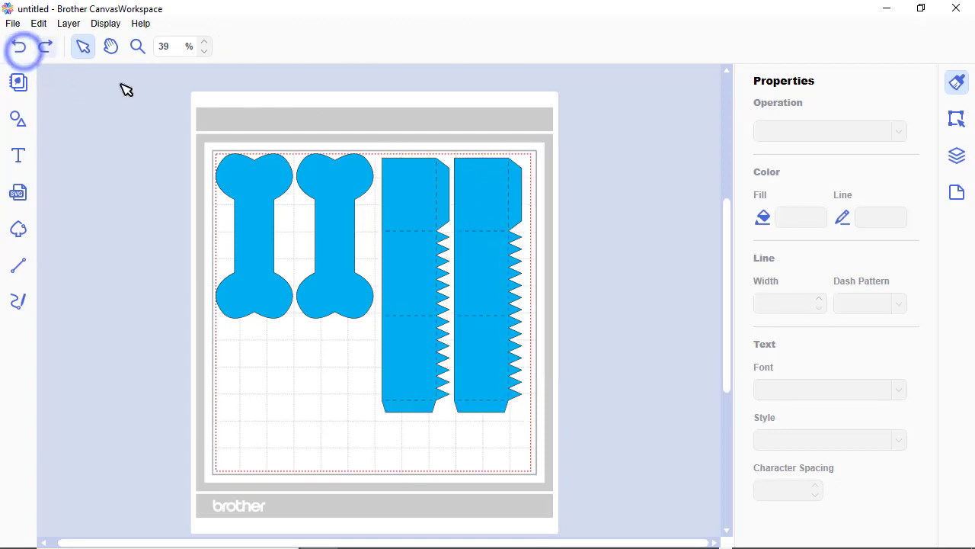
left_click_drag(569, 456, 400, 126)
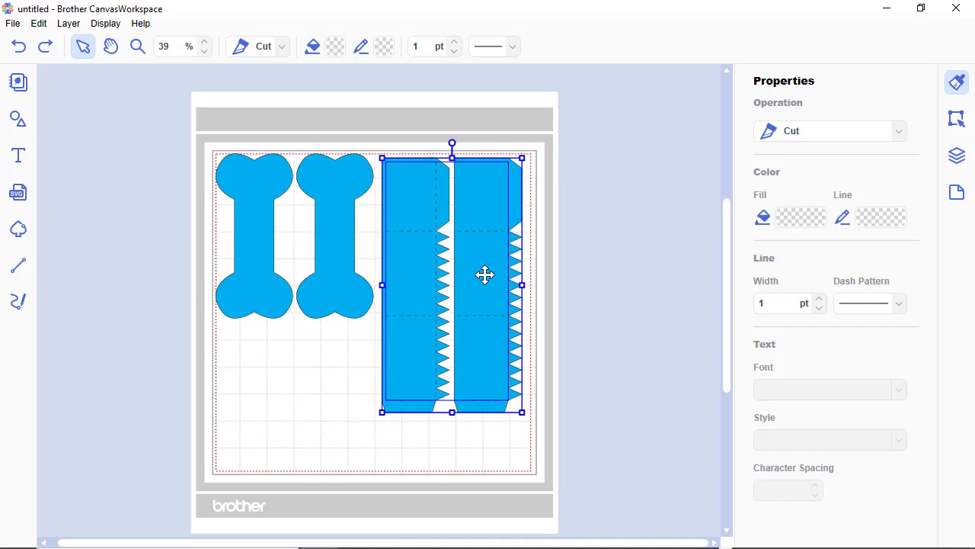
right_click(485, 274)
left_click(420, 376)
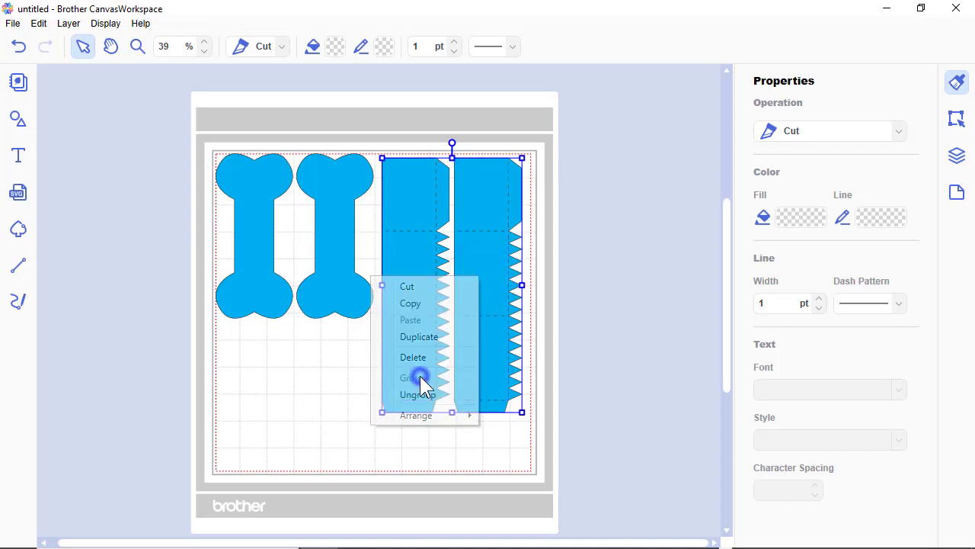
Step: View the FCM file export settings without saving, and show the options for transferring the FCM file to the cutting machine
left_click(13, 24)
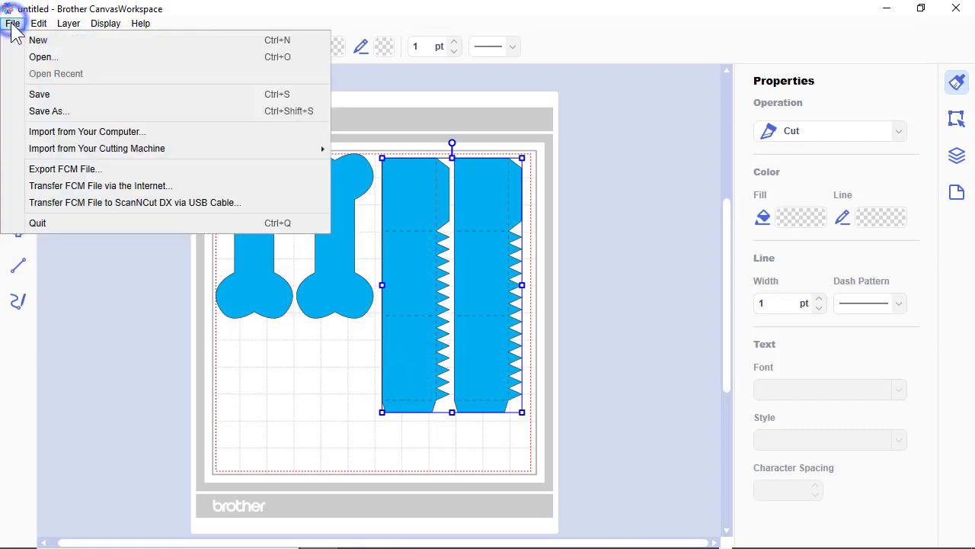
left_click(87, 170)
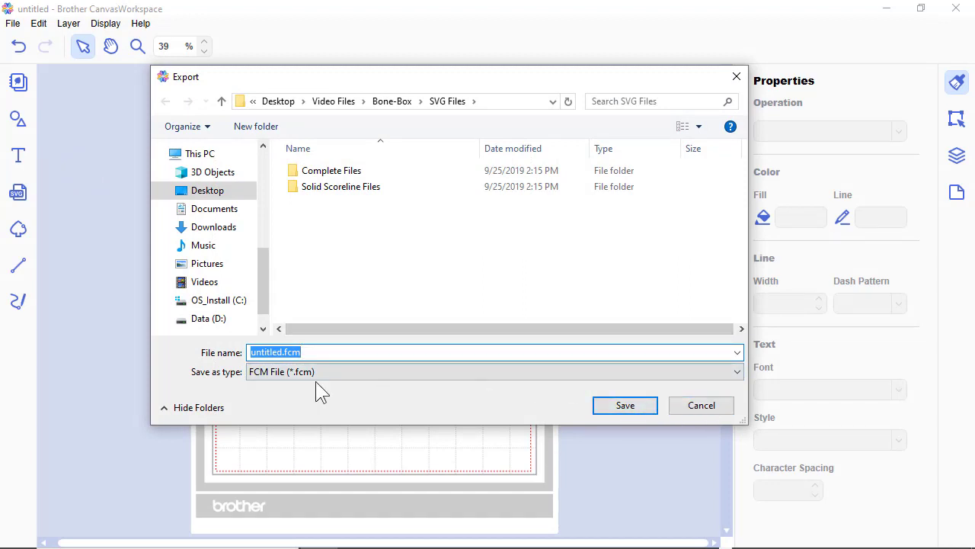
left_click(708, 407)
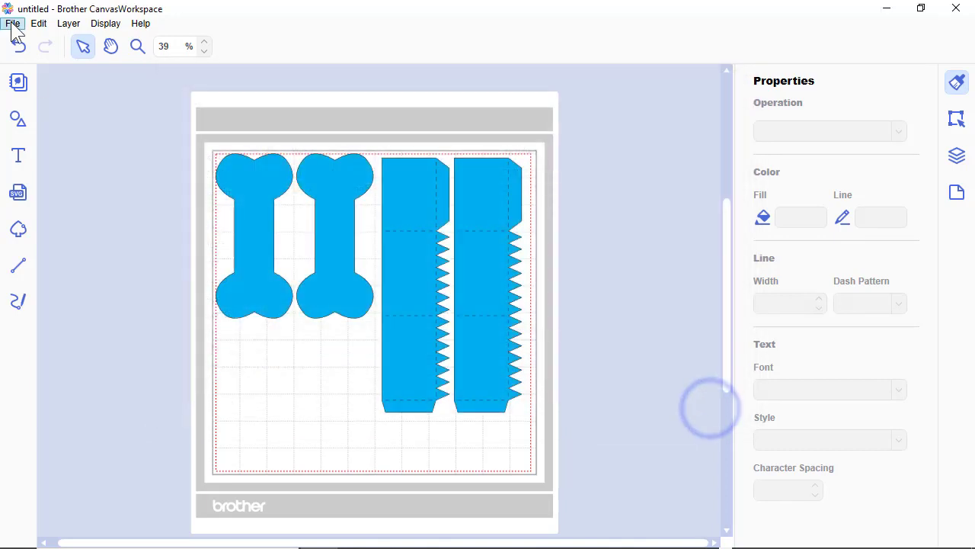
left_click(13, 23)
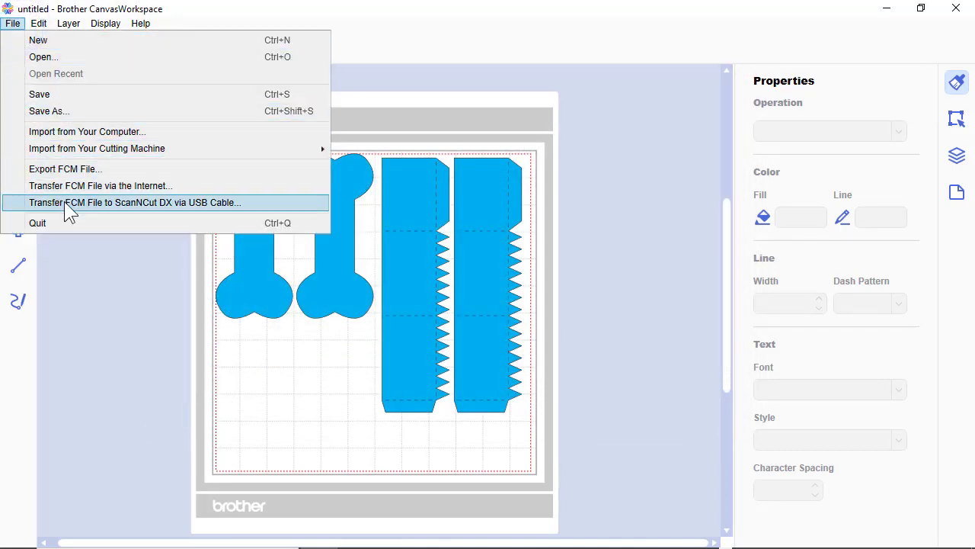